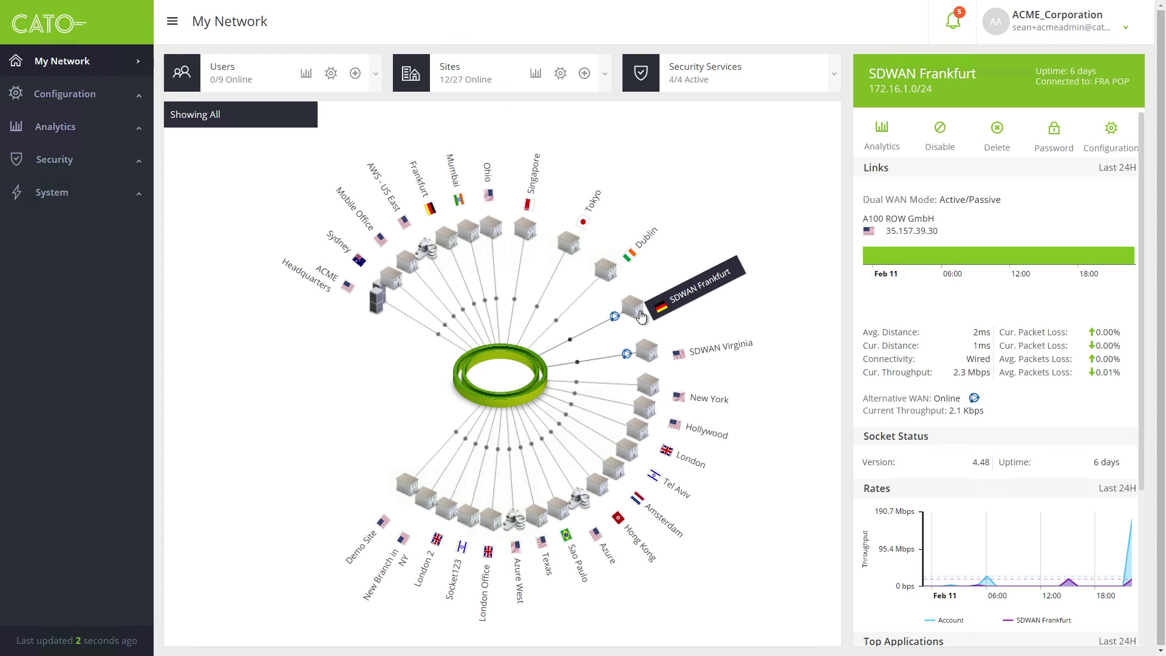
- In SDWAN Frankfurt's SD-WAN settings, enable 'Override account application prioritization'
click(1105, 130)
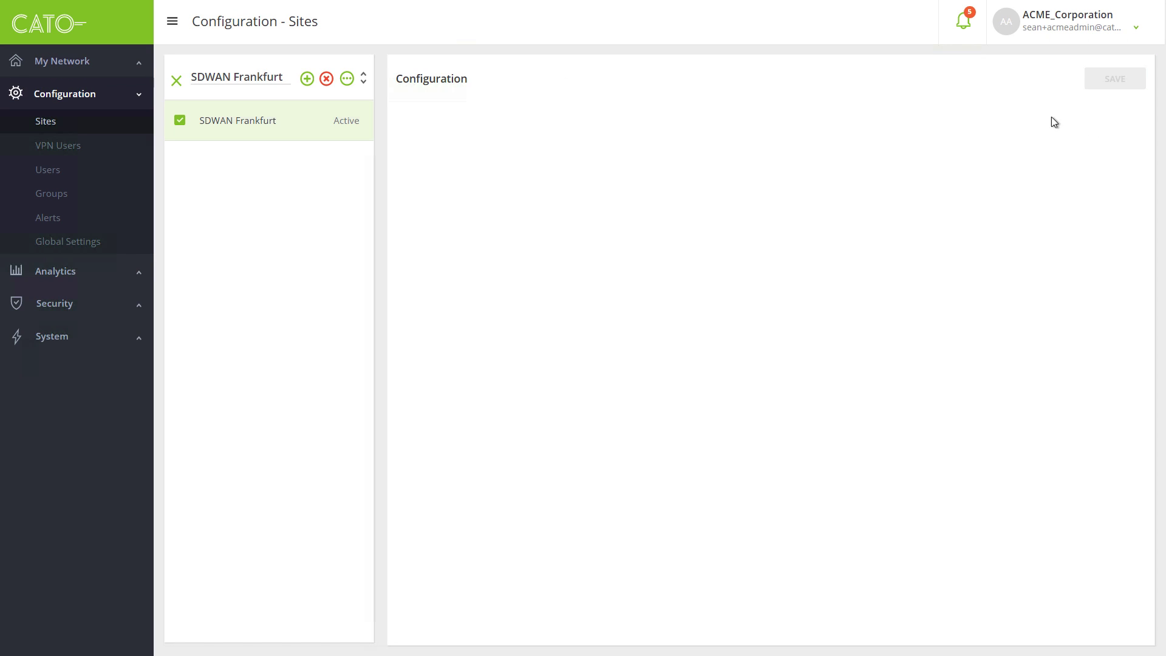
click(456, 126)
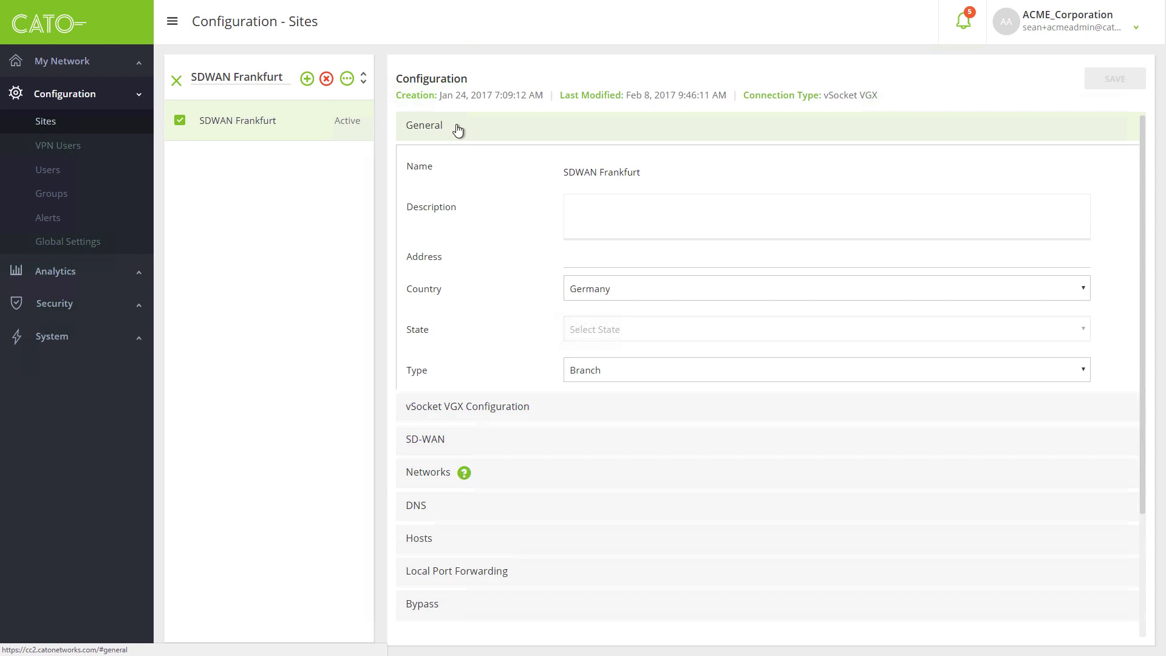
click(466, 160)
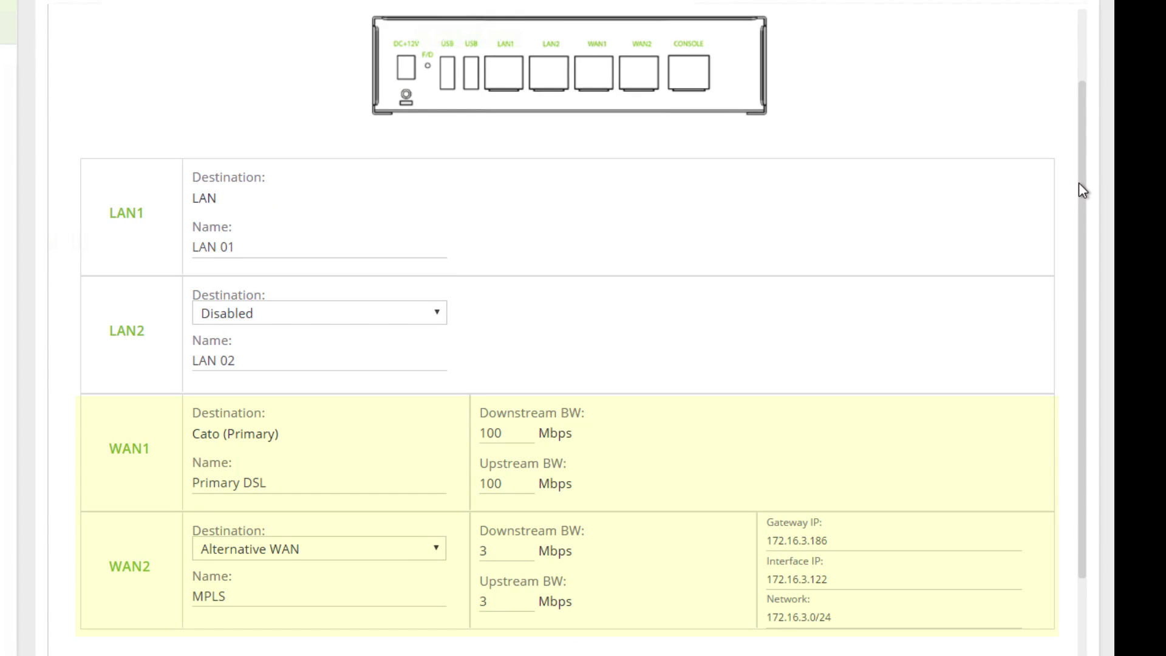
scroll(1082, 190, down, 4)
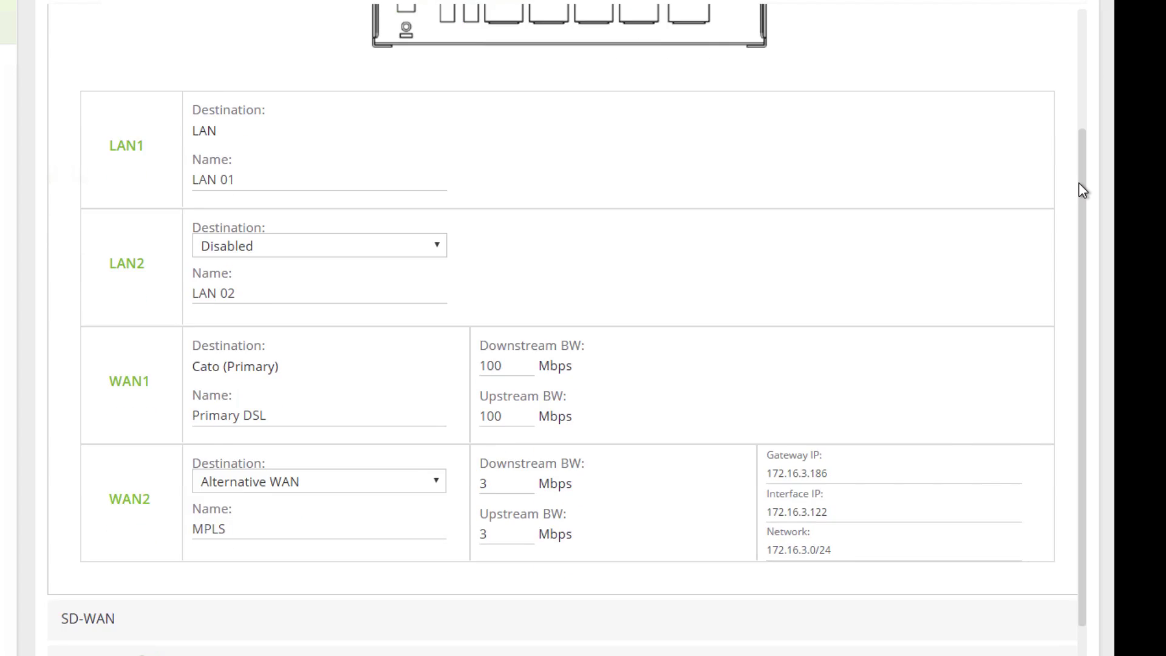
click(398, 465)
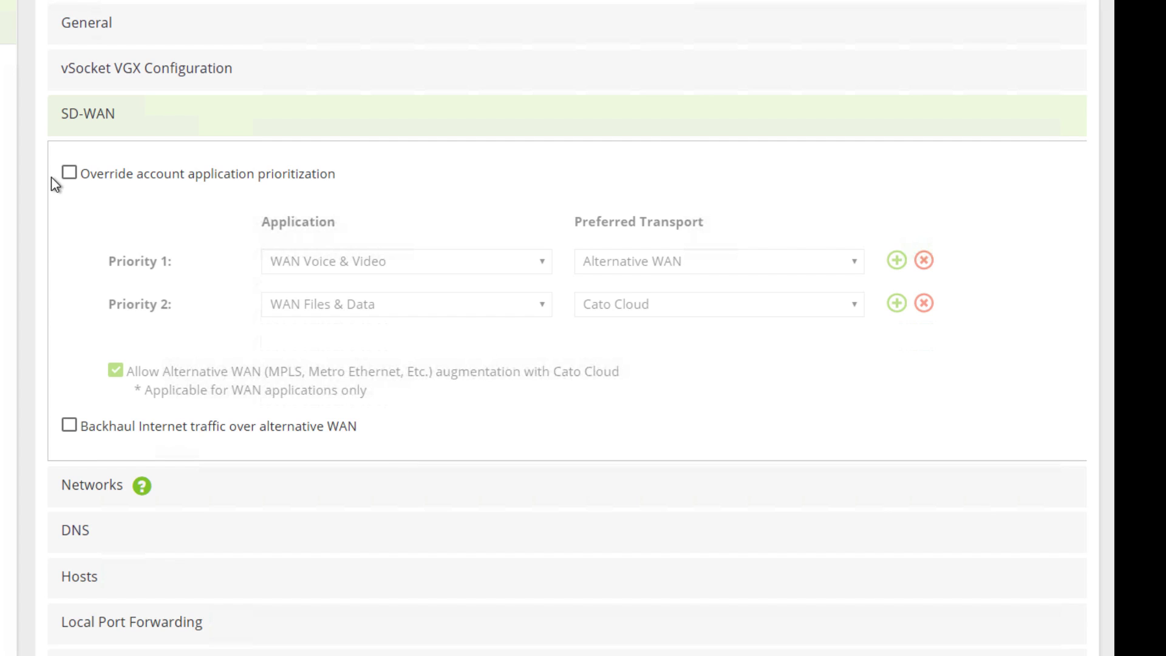
click(70, 174)
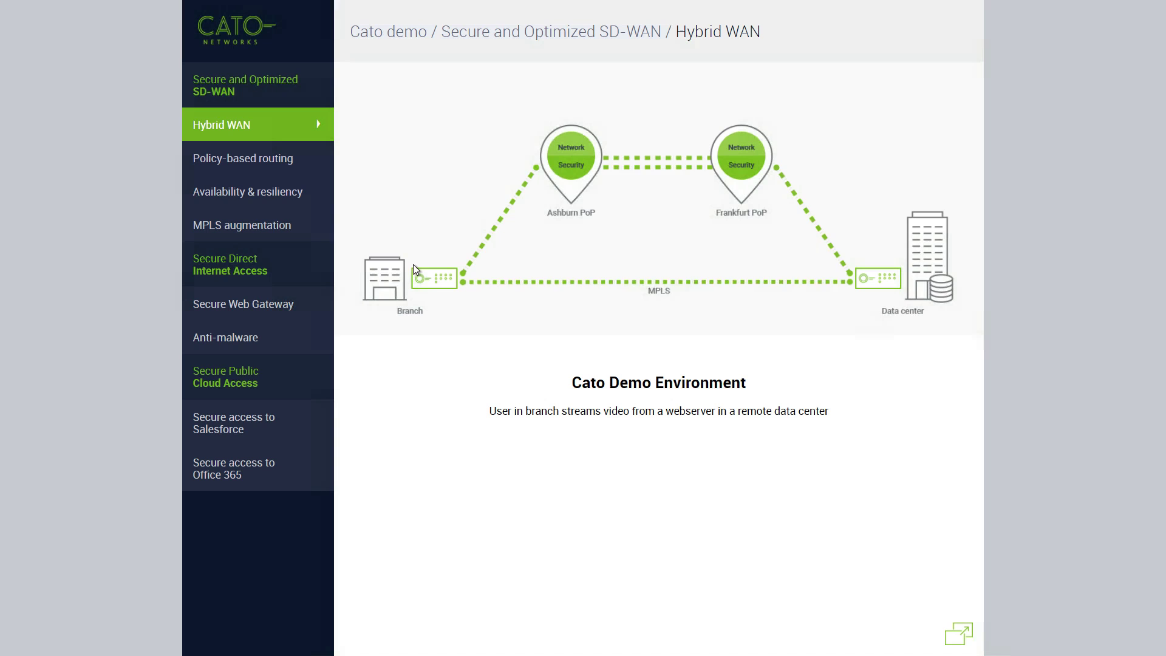
- In the Policy-based routing demo, play the video and download the 500MB file over FTP
click(275, 161)
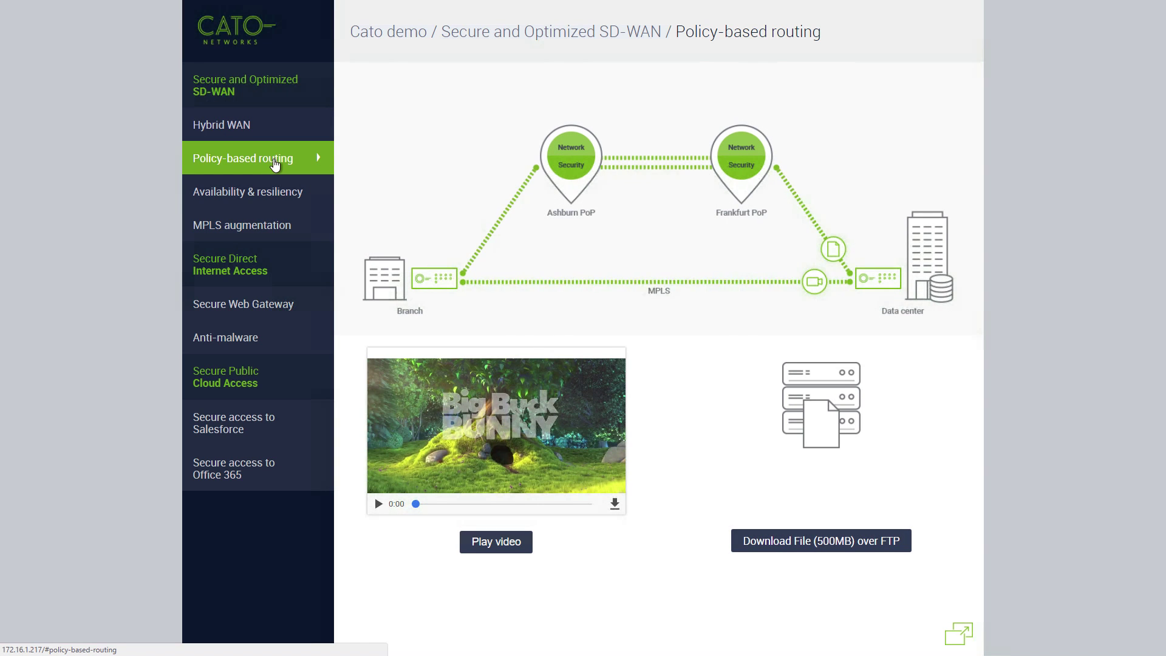
click(503, 550)
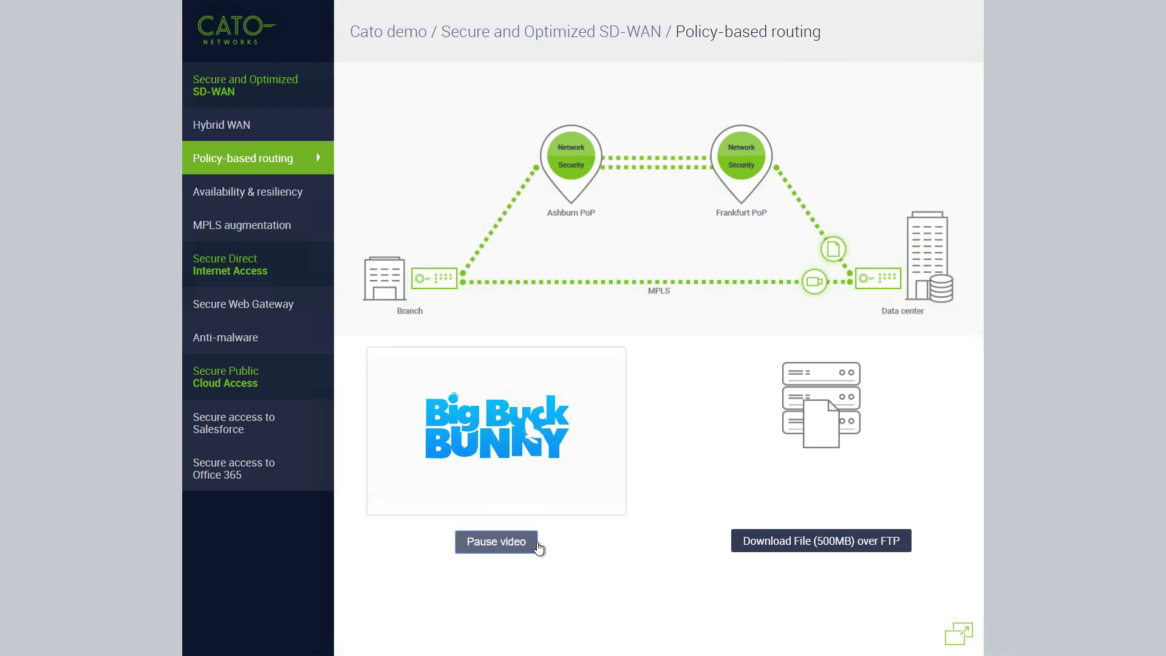
click(830, 543)
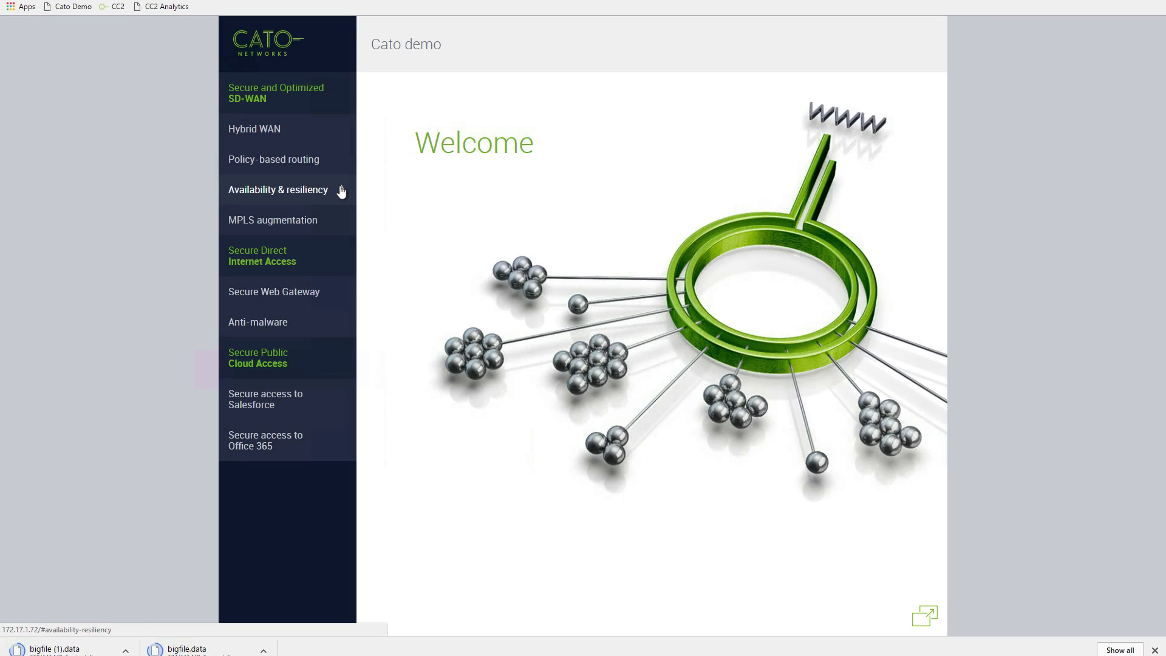
- In the Availability & resiliency demo, pause the video, turn MPLS off, then turn it back on
click(341, 192)
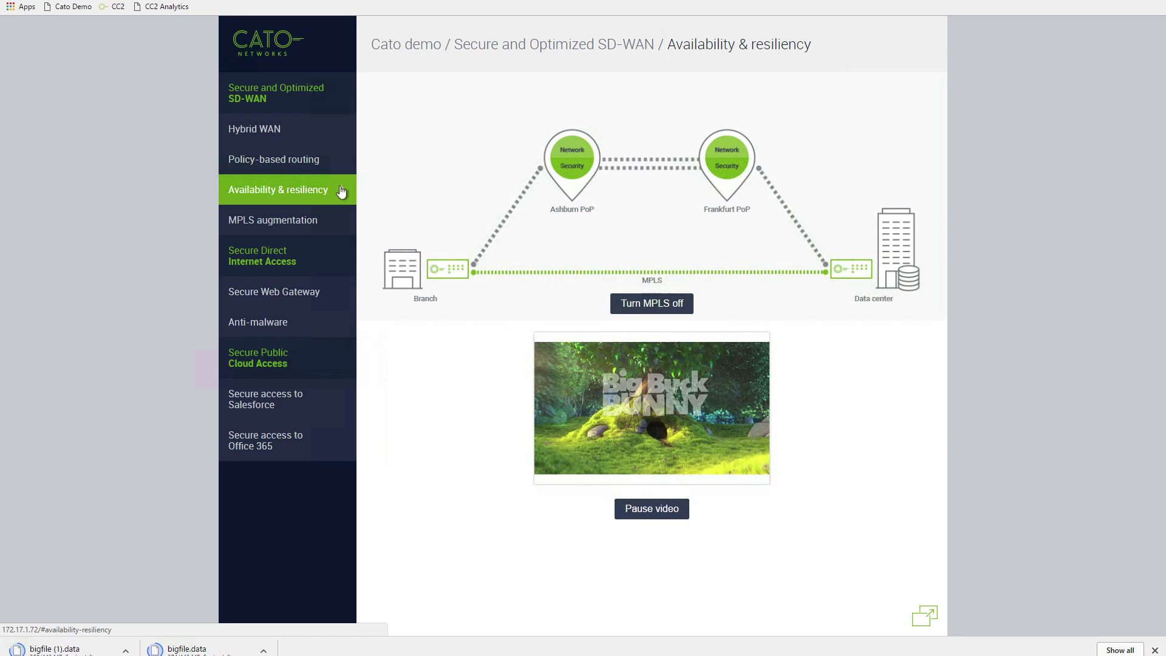
click(654, 512)
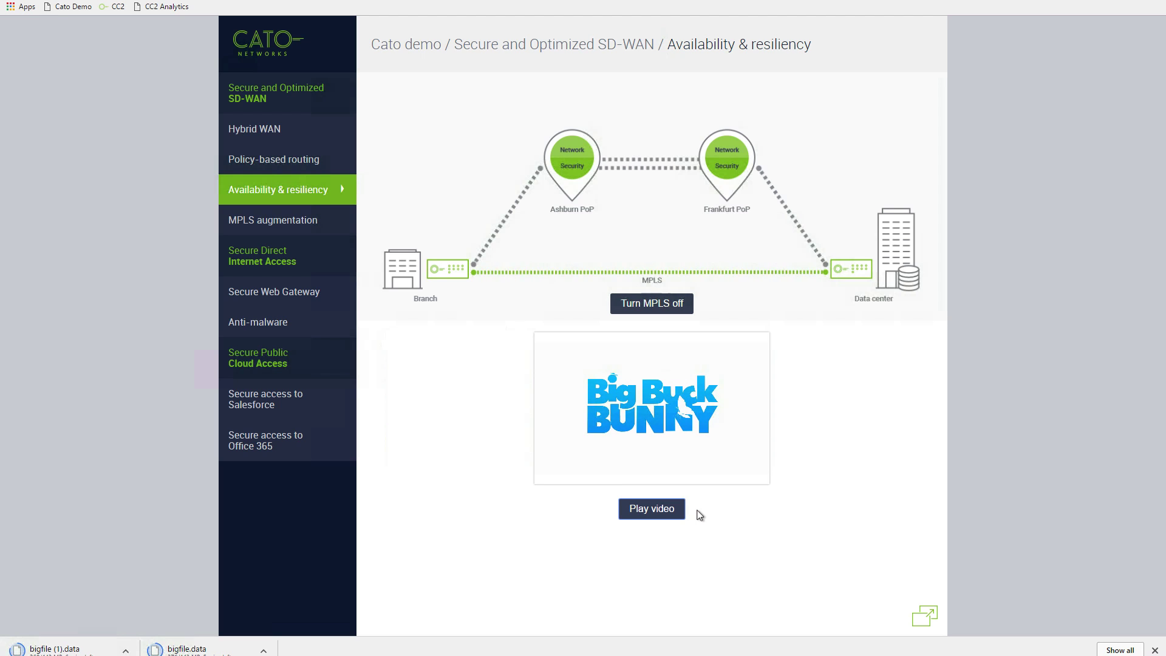
click(683, 308)
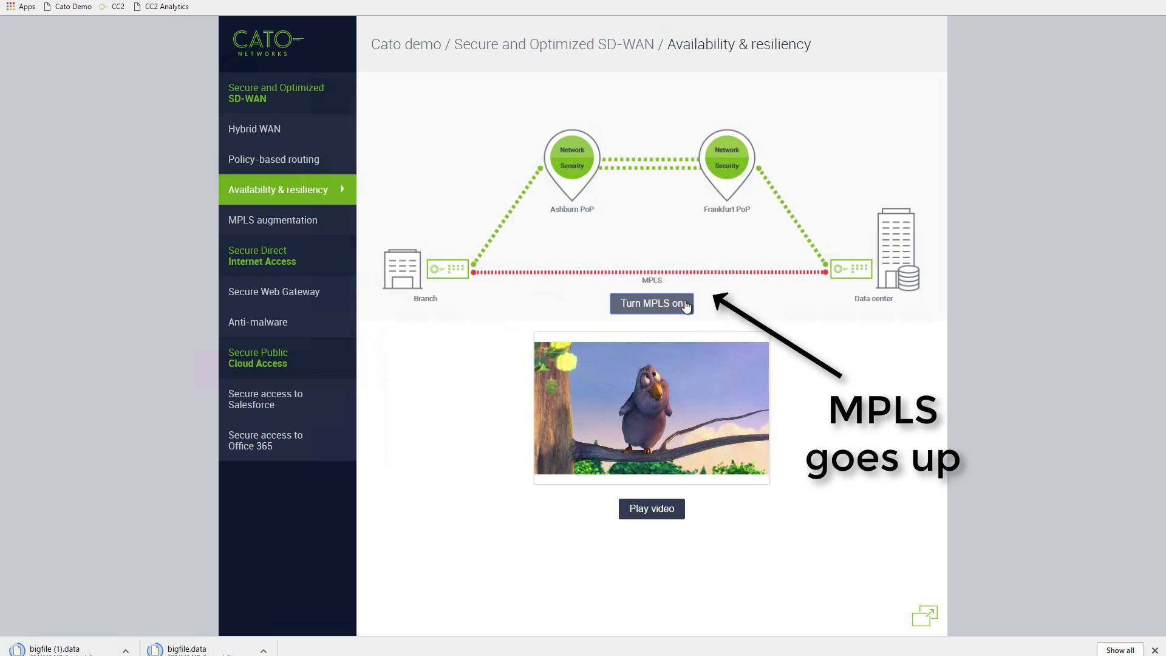
click(686, 306)
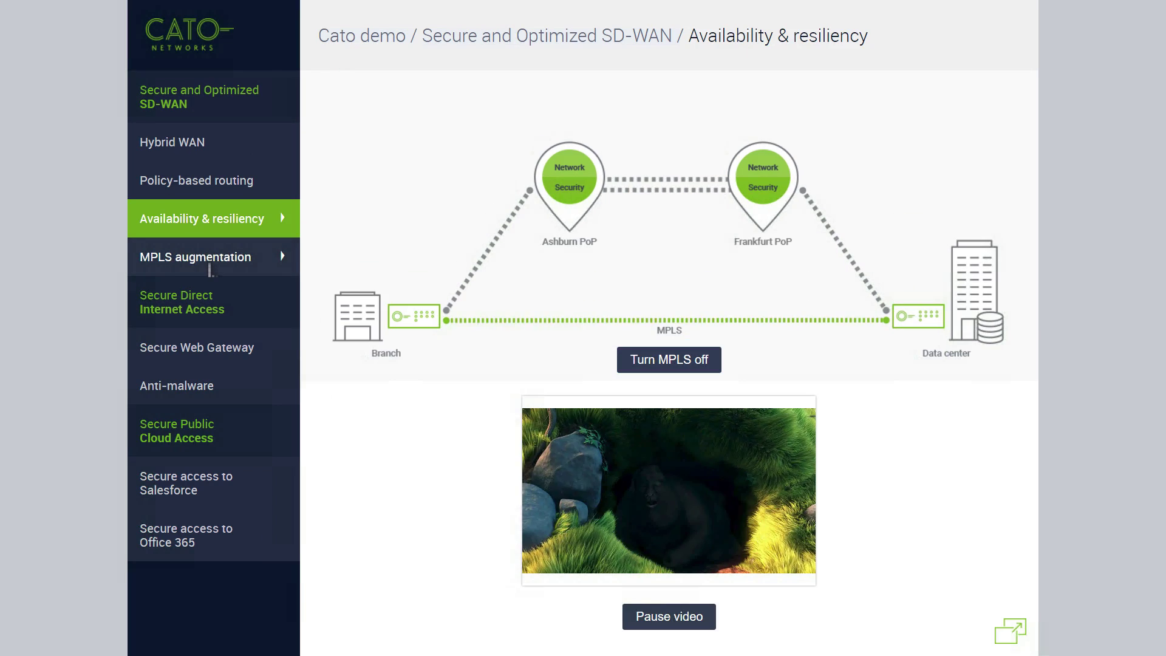
- In the MPLS augmentation demo, start both the left and right videos
click(220, 226)
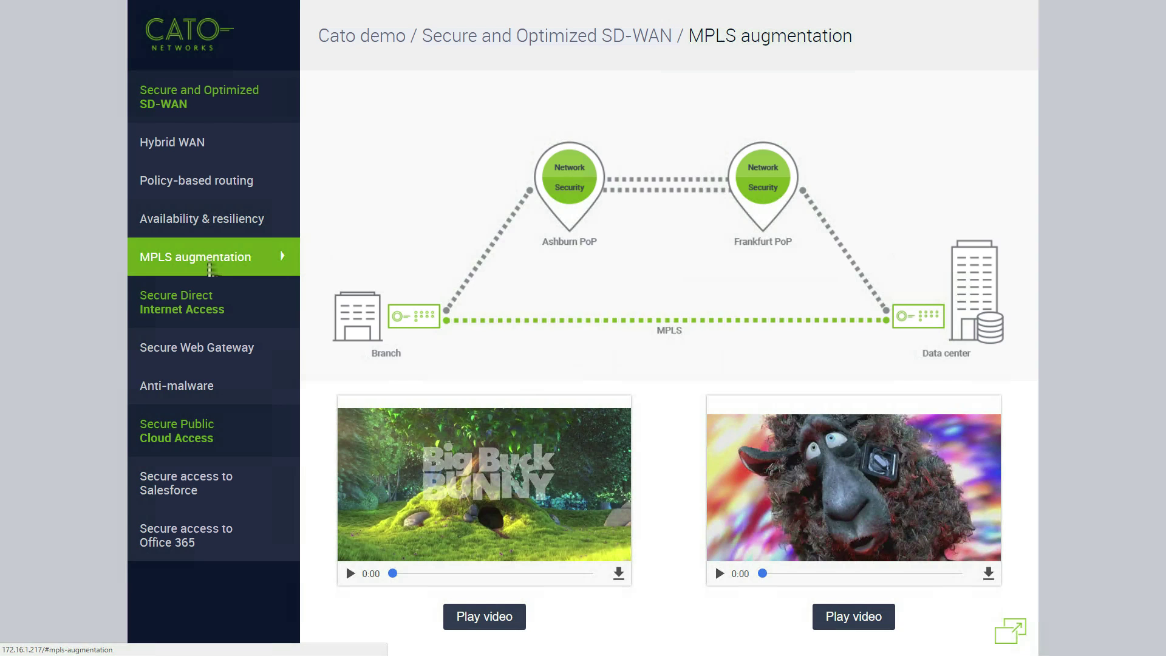
click(504, 625)
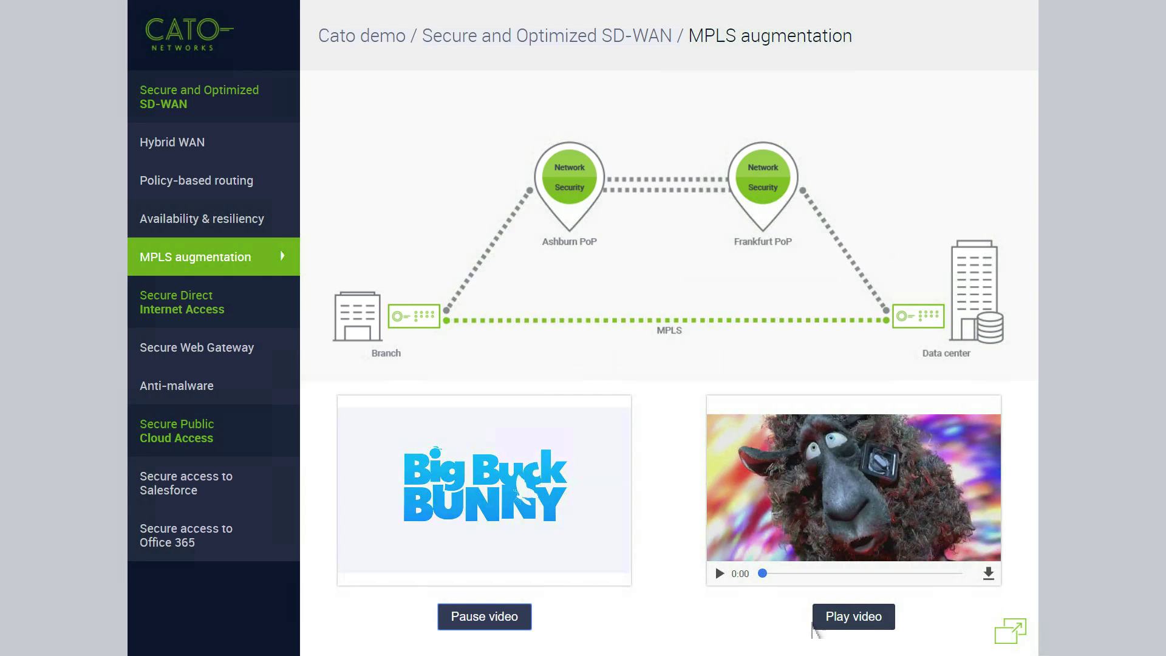
click(857, 631)
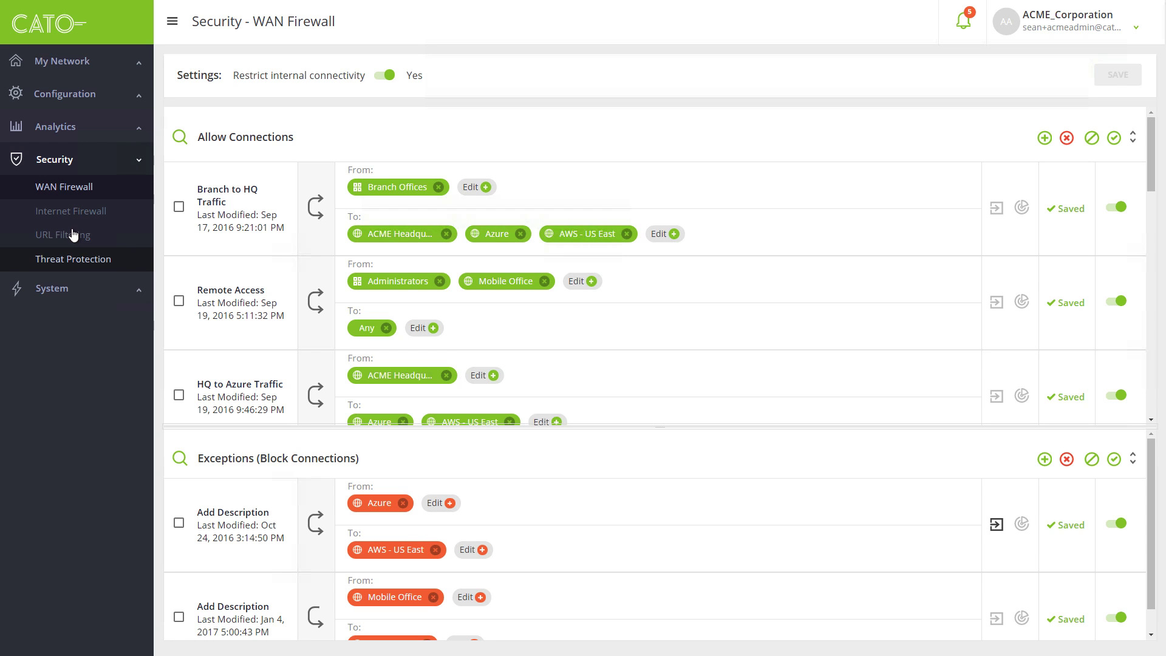
- In URL Filtering, search categories for 'GAmbling' and set the Gambling category to Block
click(71, 235)
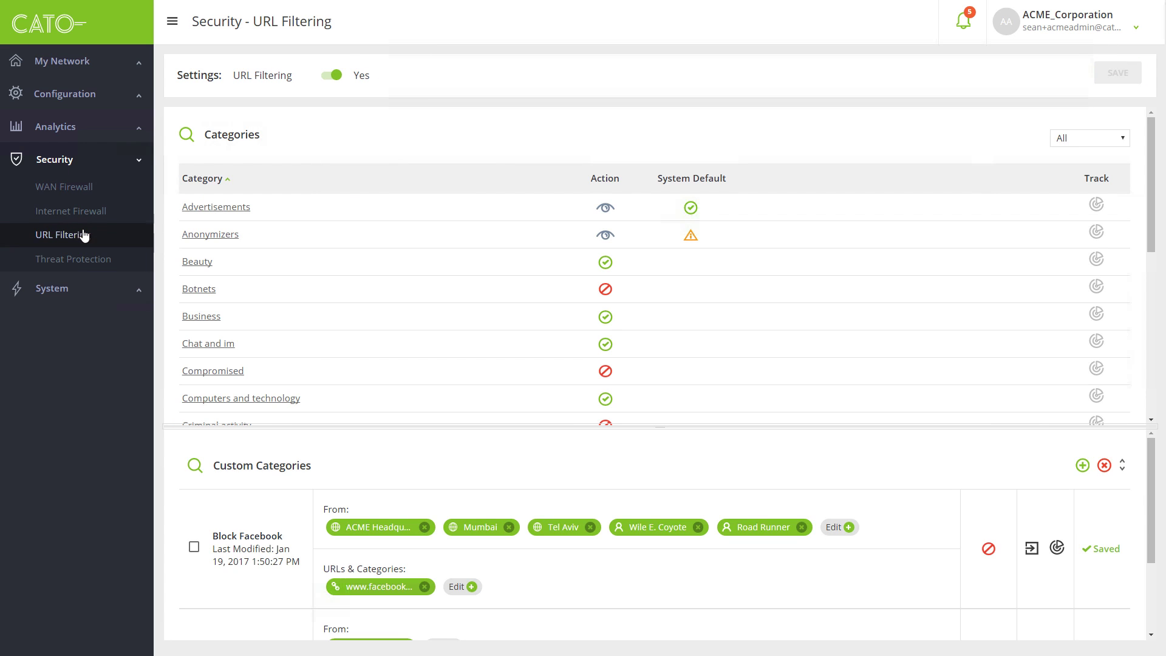
click(222, 138)
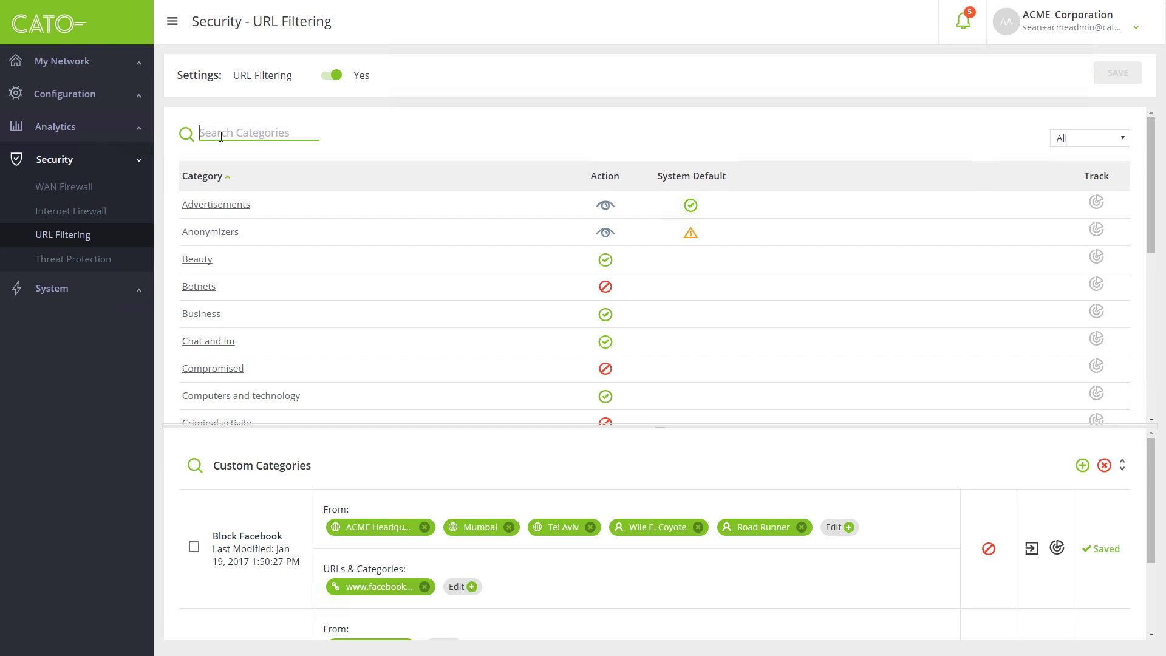
text(GAm)
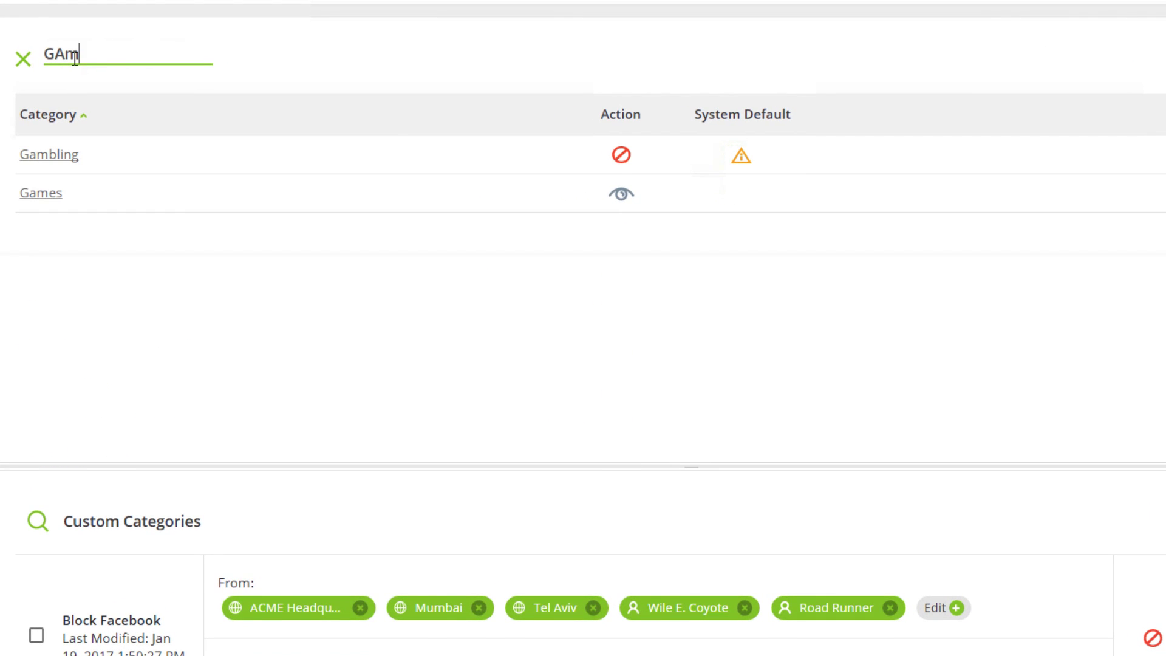
text(bling)
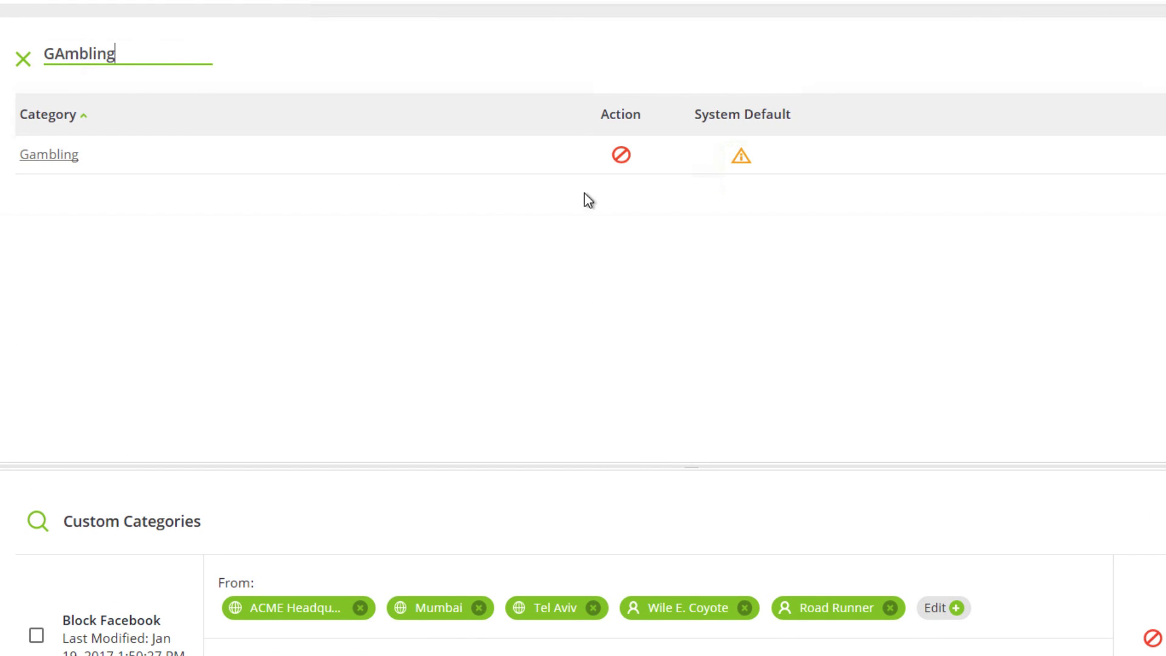
click(620, 157)
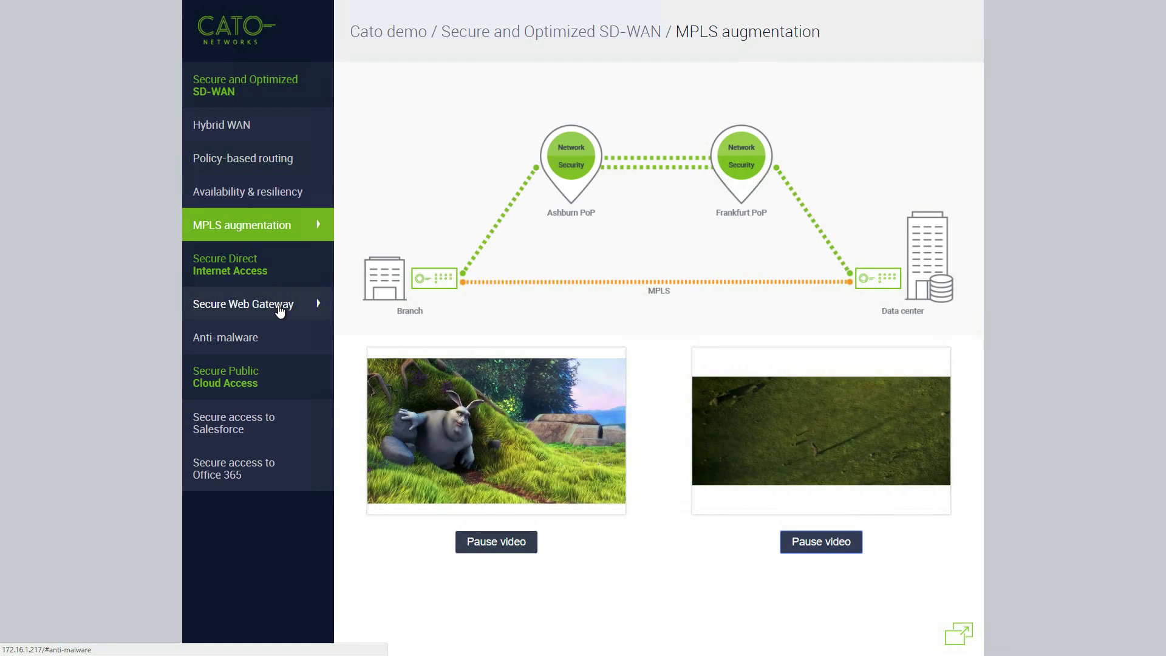
- Try the Secure Web Gateway gambling site, then the Anti-malware malicious HTTPS download
click(280, 311)
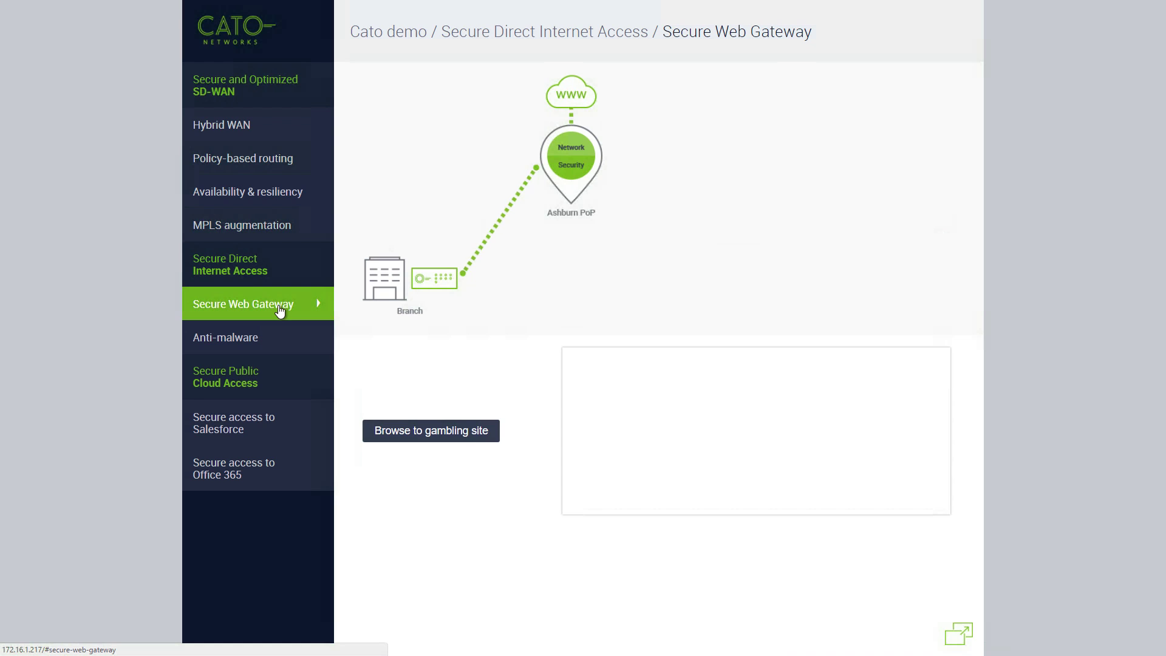
click(469, 441)
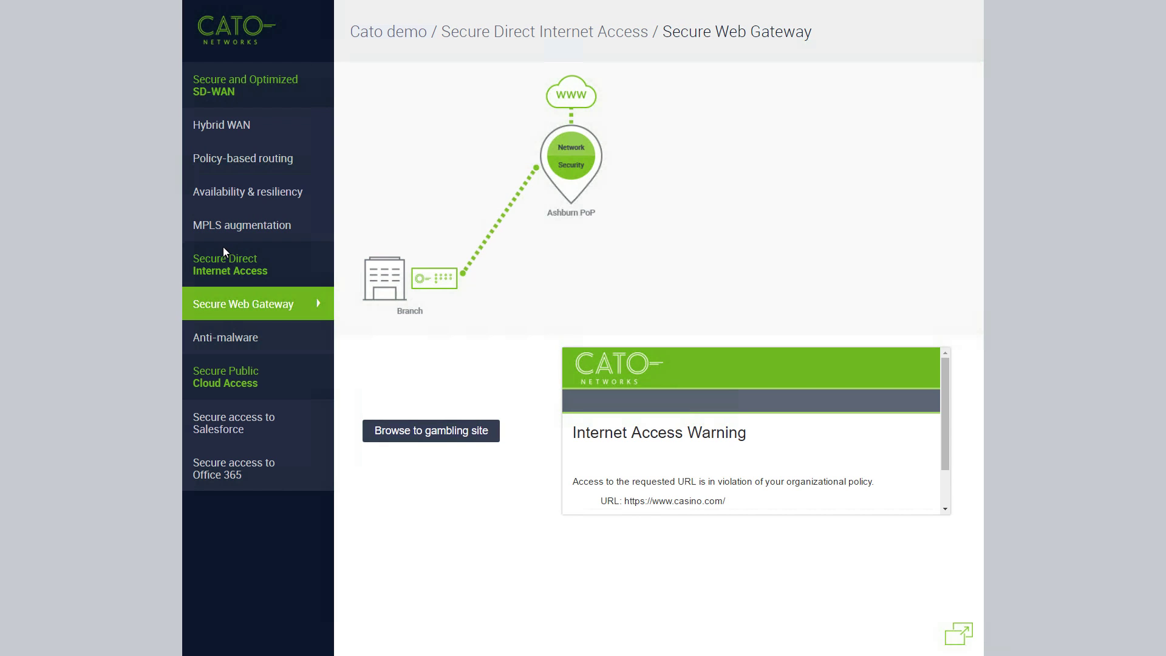
click(226, 336)
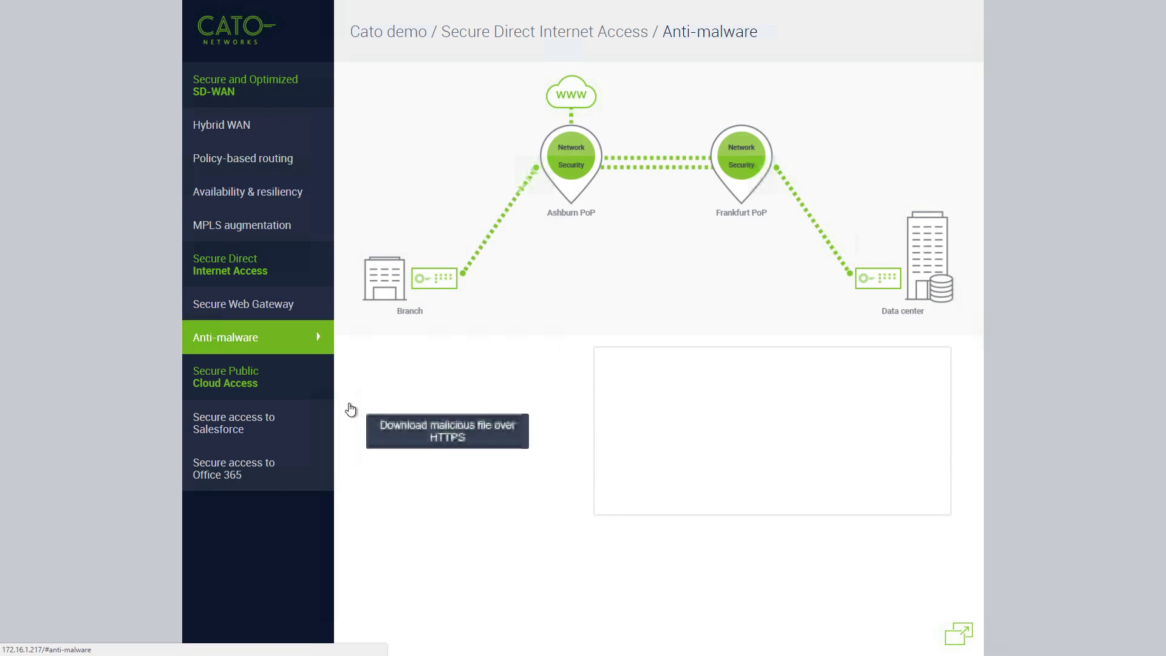
click(445, 438)
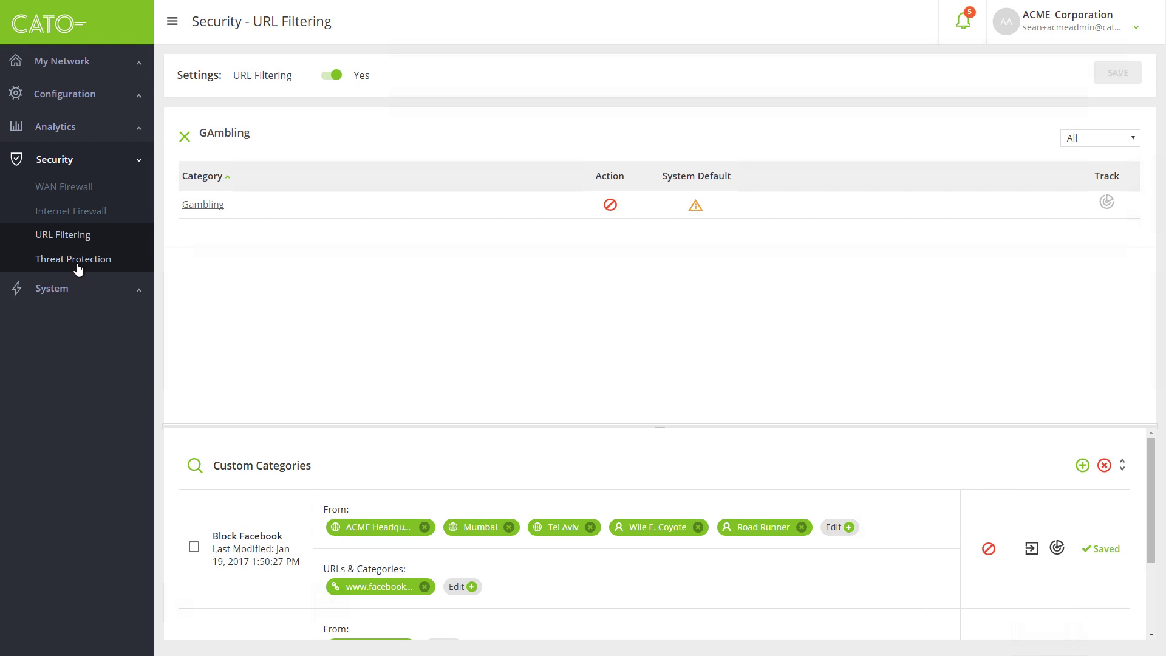
- Under Threat Protection, switch on the Anti-Malware rule for WAN Traffic
click(78, 268)
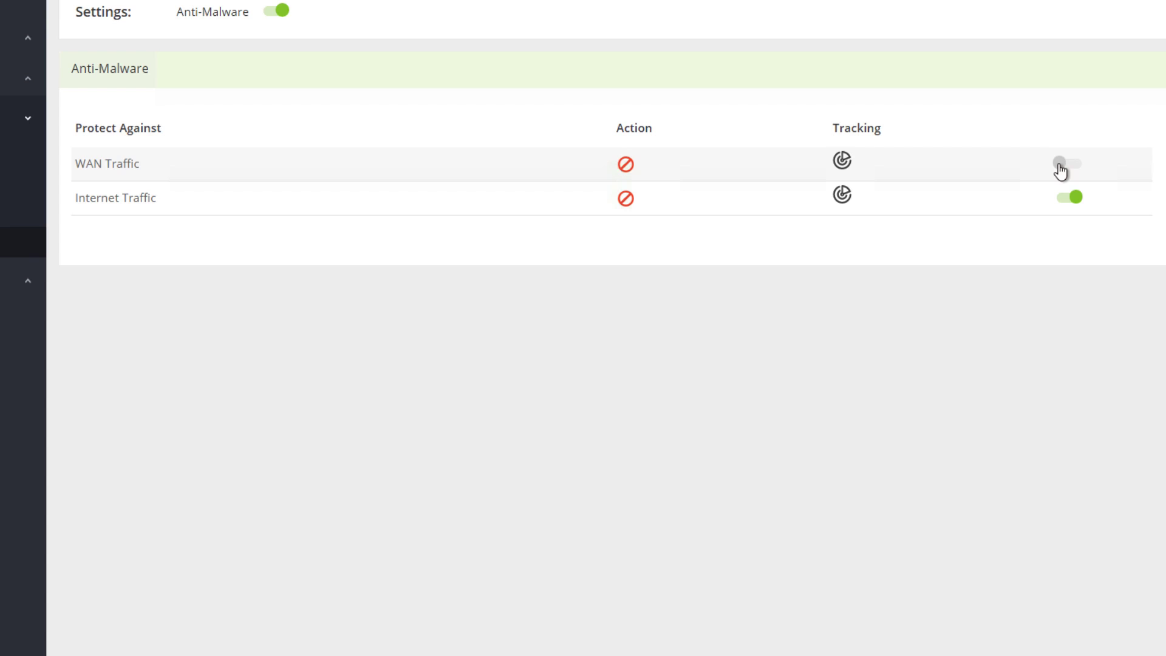
click(1060, 166)
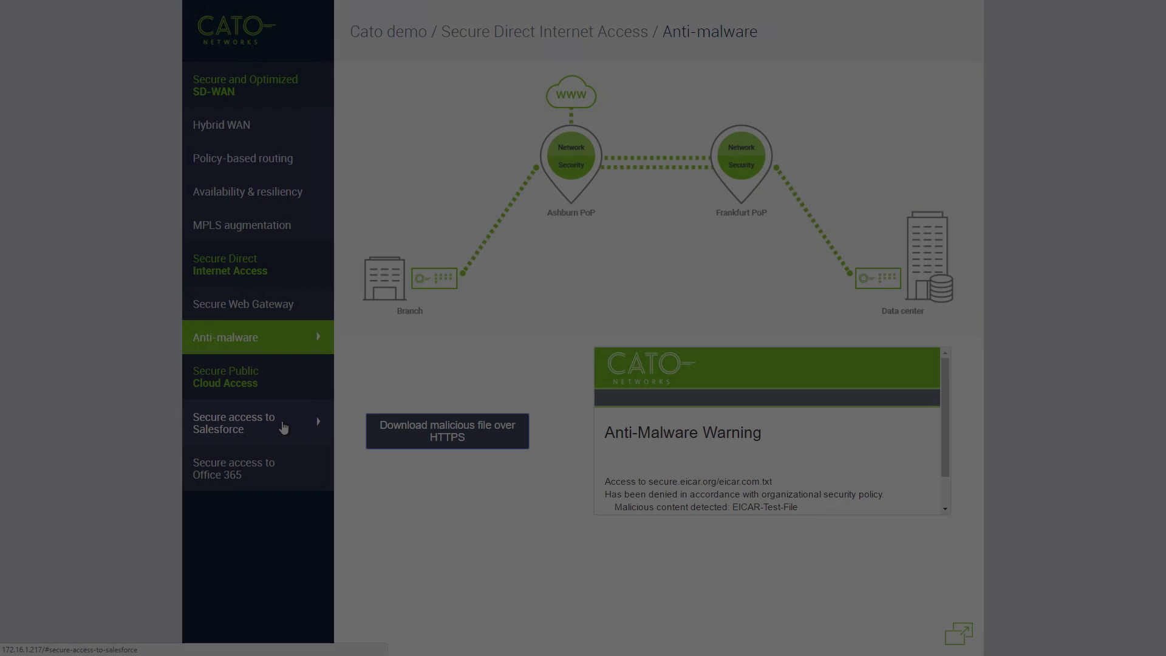
- From the Secure access to Salesforce demo, log in to Salesforce with the saved account
click(292, 426)
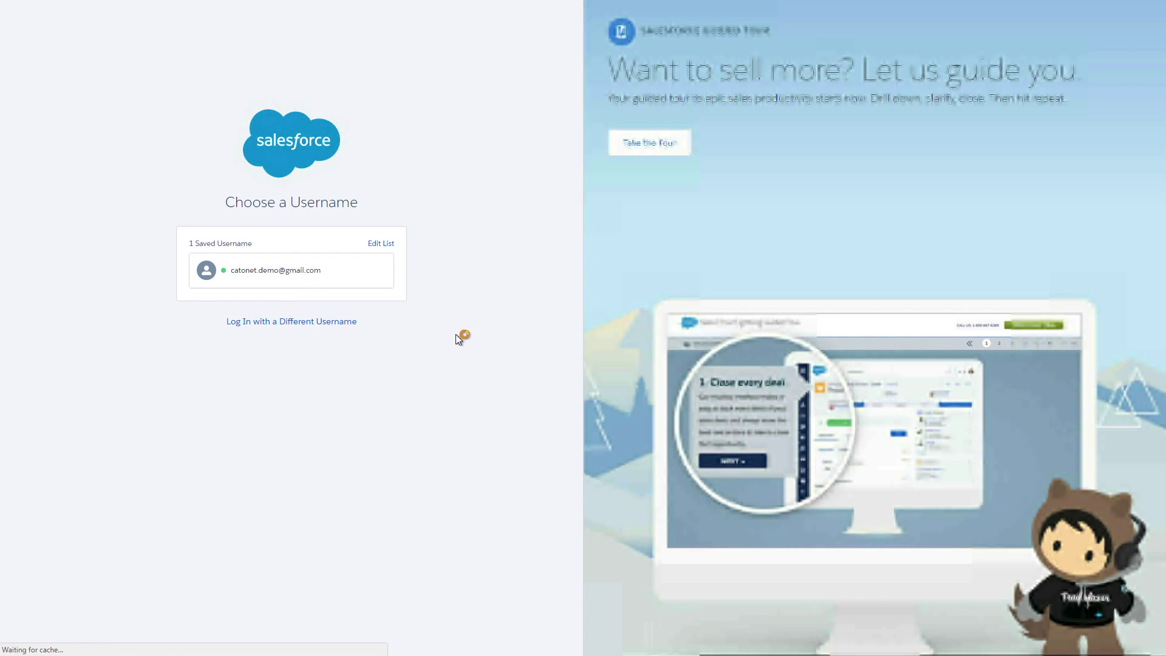
click(290, 275)
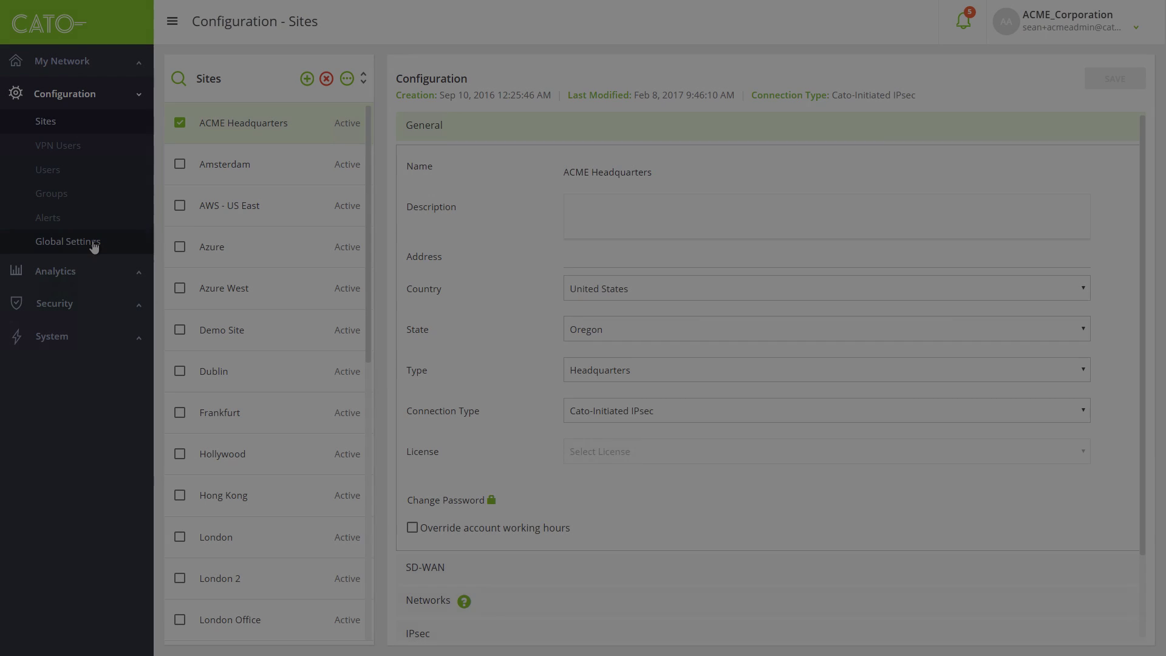
- Show the Egress IP category under Configuration > Global Settings
click(94, 243)
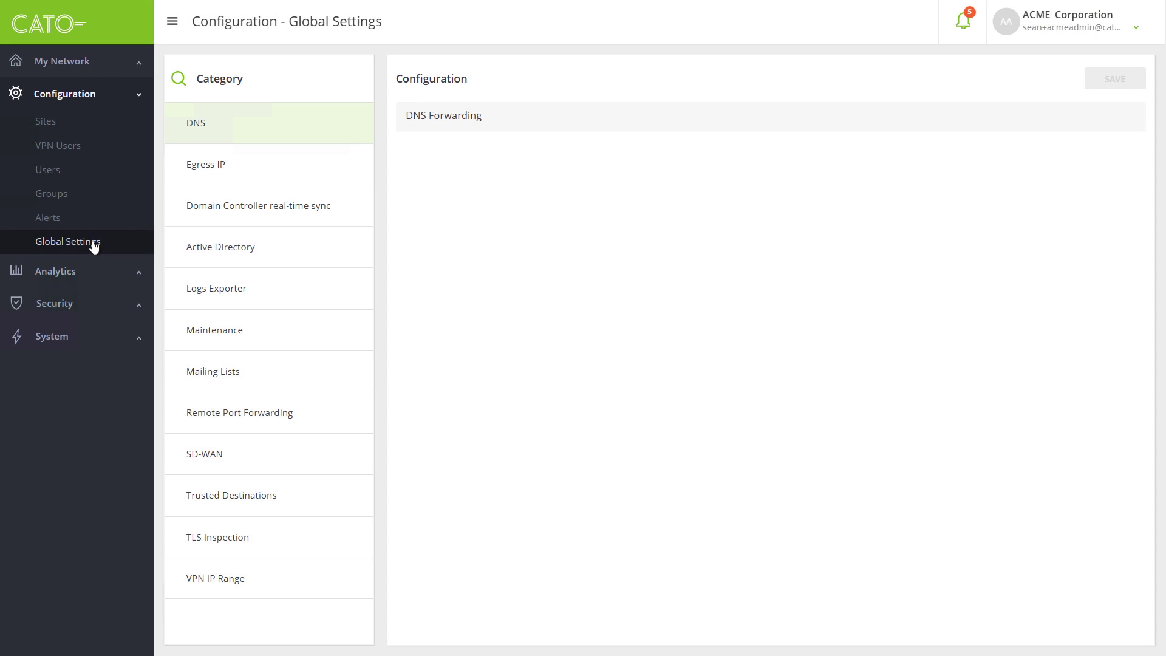
click(222, 165)
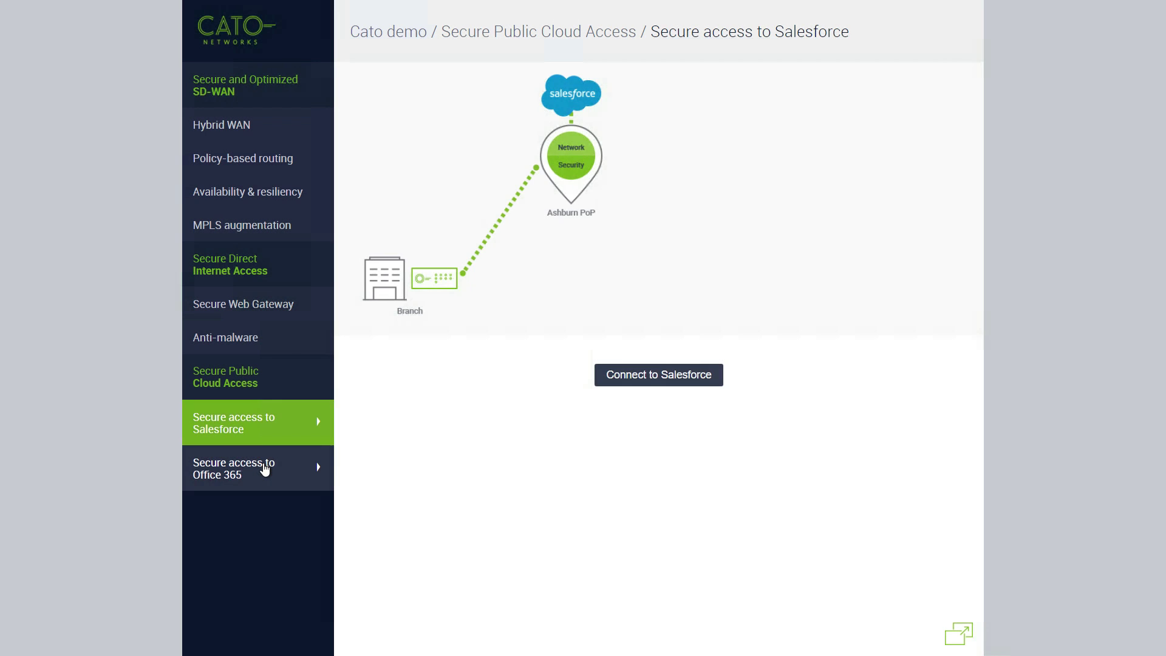
- From the Secure access to Office 365 demo, connect to the Office 365 portal
click(263, 465)
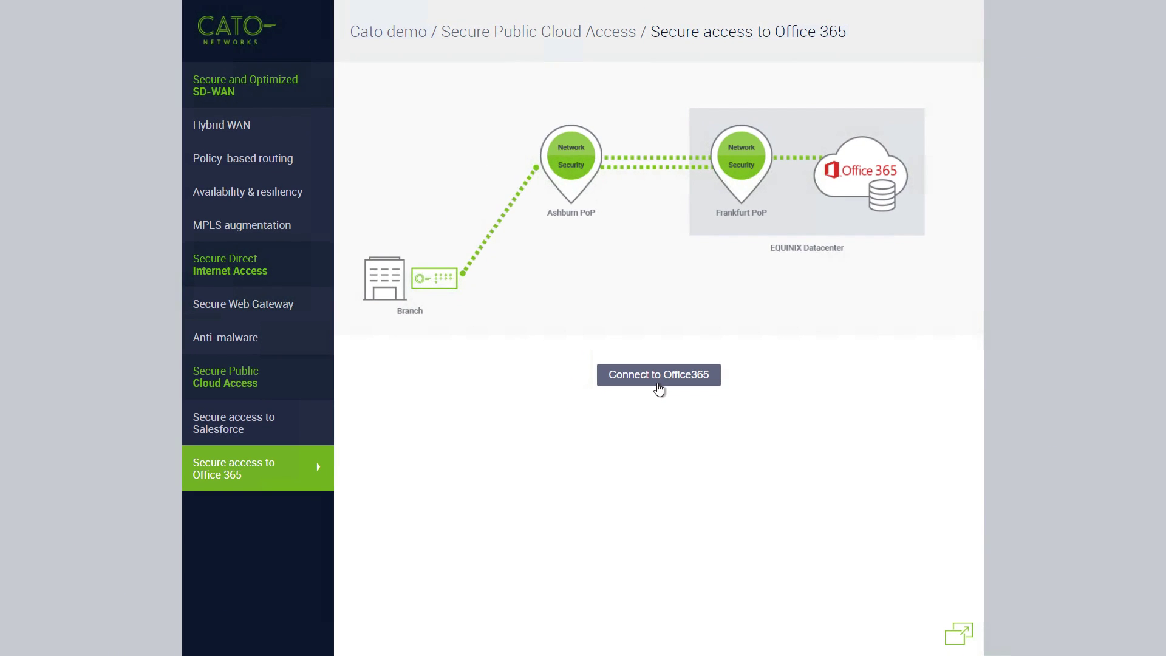
click(659, 375)
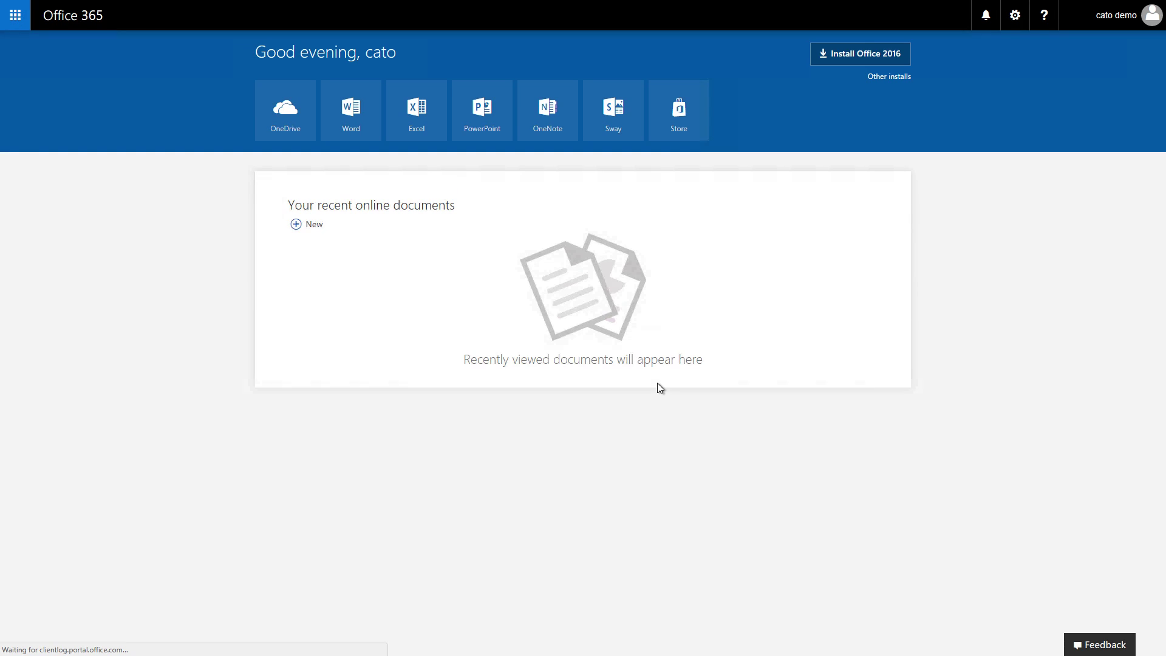